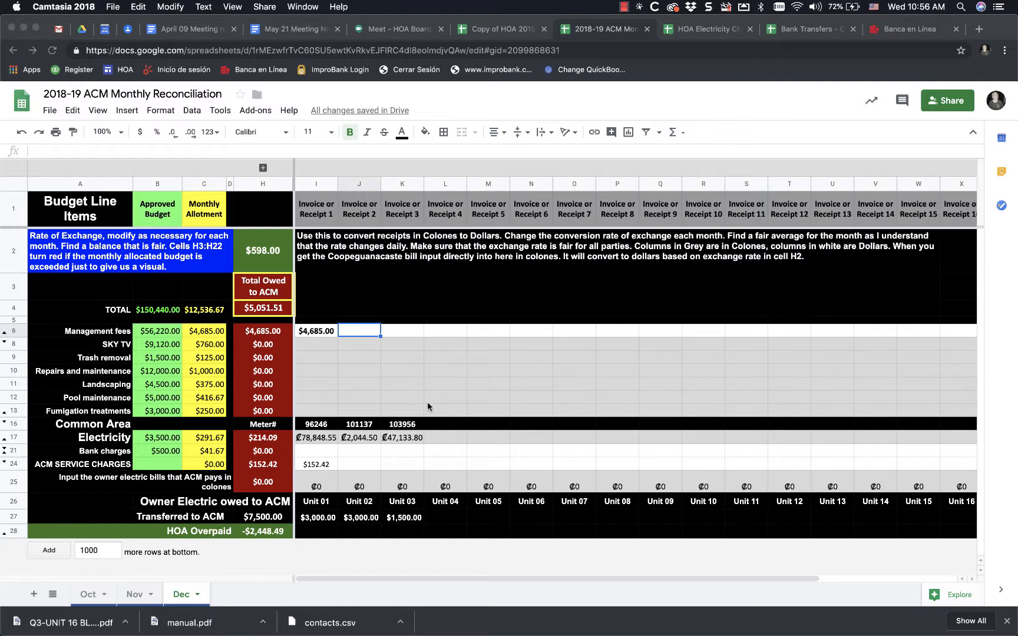
- Enter two SKY TV receipts in colones: 33000 under Invoice or Receipt 1 and 200000 under Invoice or Receipt 2
click(313, 343)
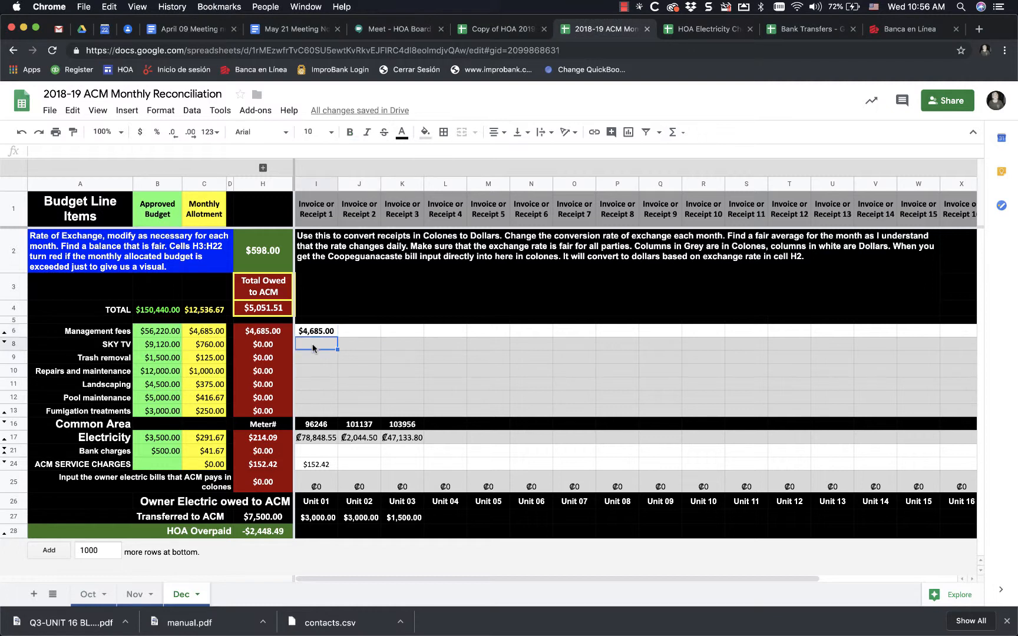
text(33000)
key(Return)
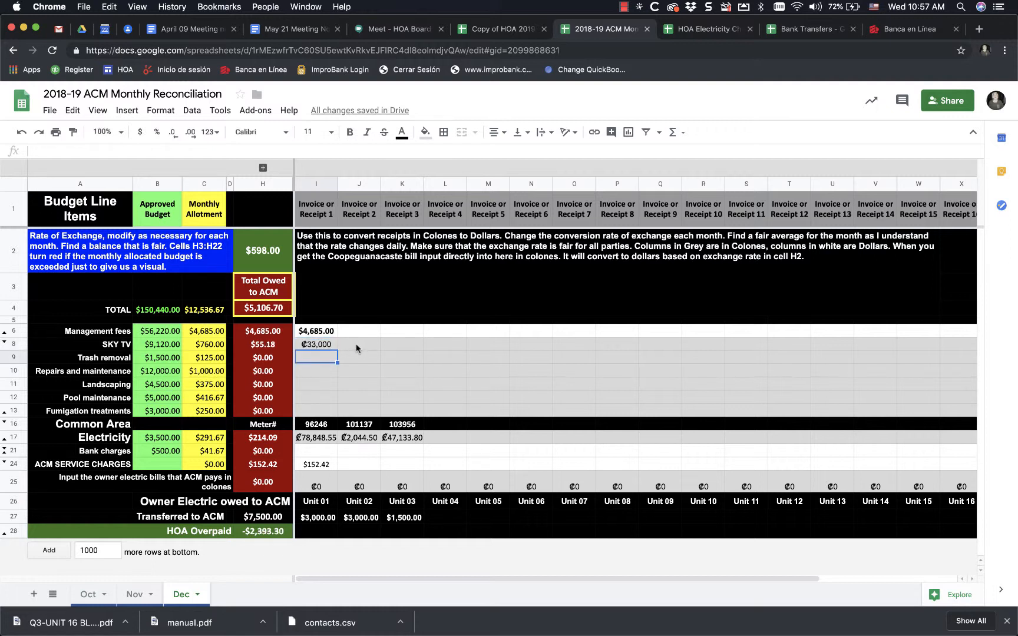
click(355, 347)
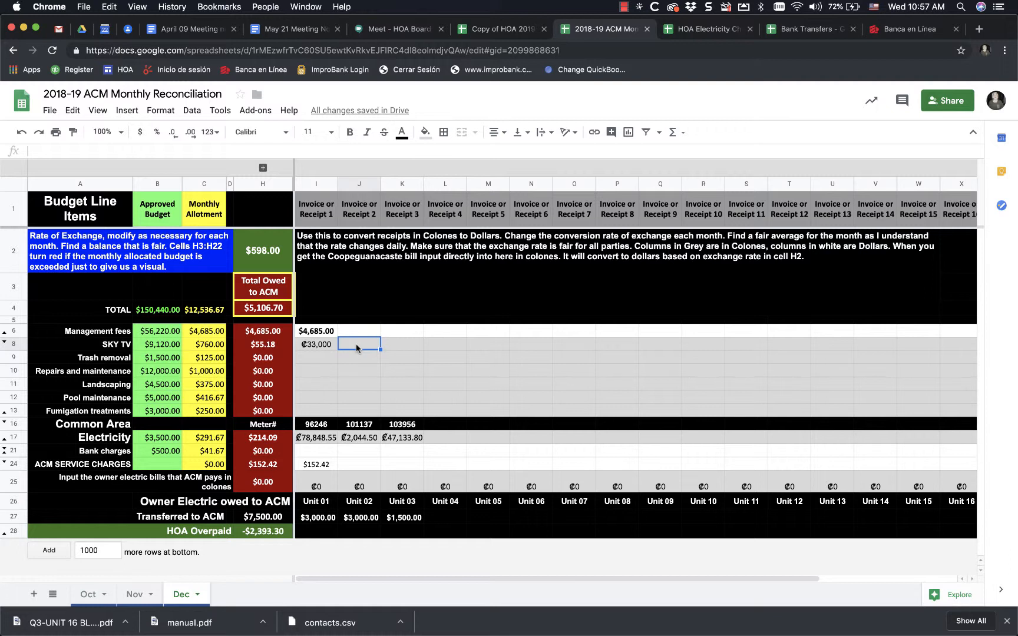
text(200000)
key(Return)
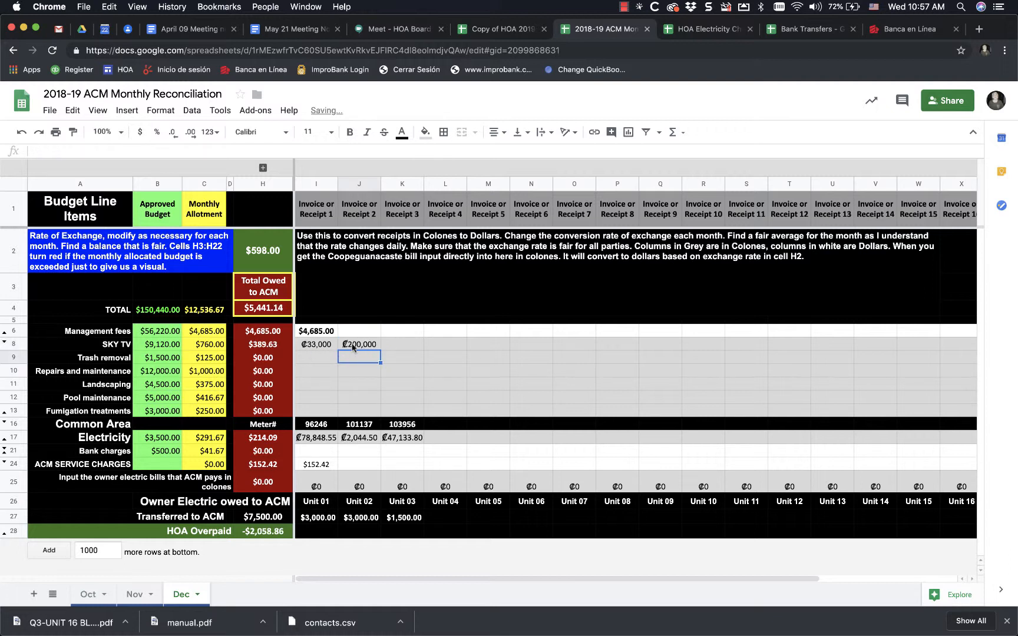
- Enter 34000 colones as the first trash removal receipt
click(318, 363)
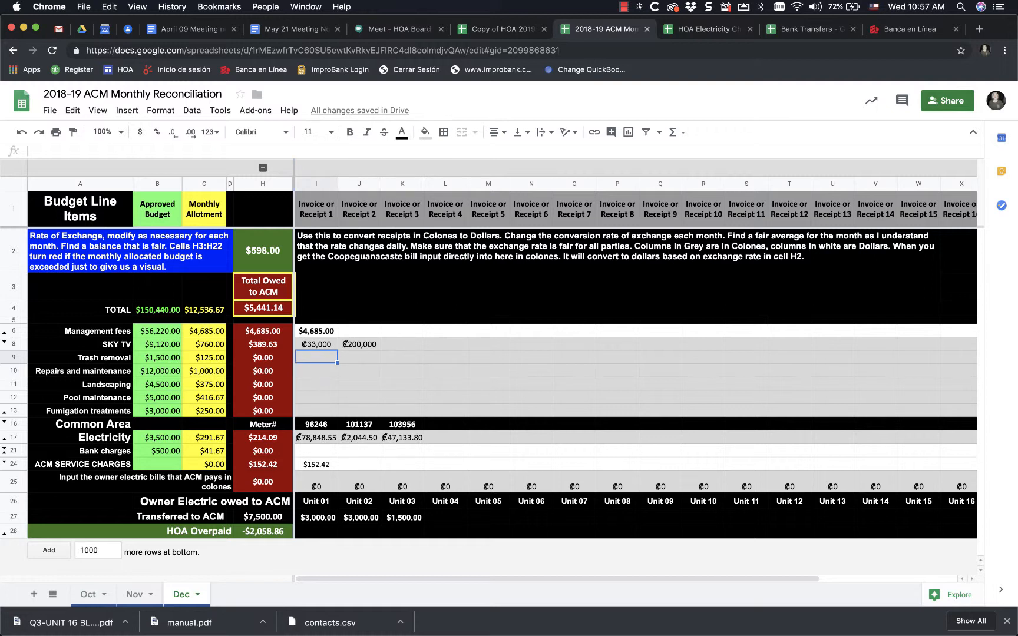
text(34000)
key(Return)
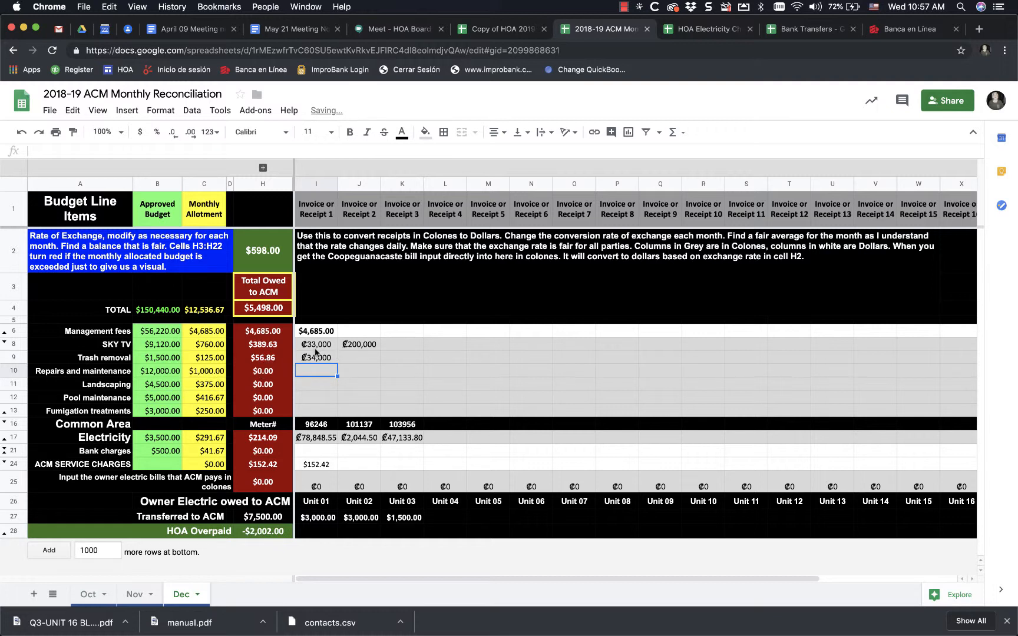
- Try an exchange rate of 585 in cell H2, and undo the change
click(271, 258)
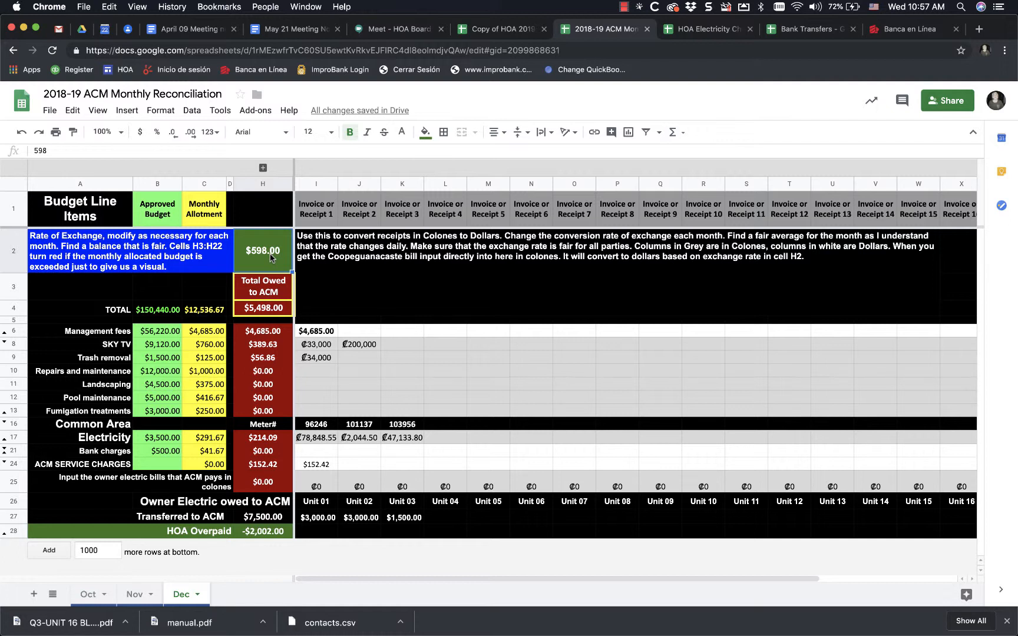
text(585)
key(Return)
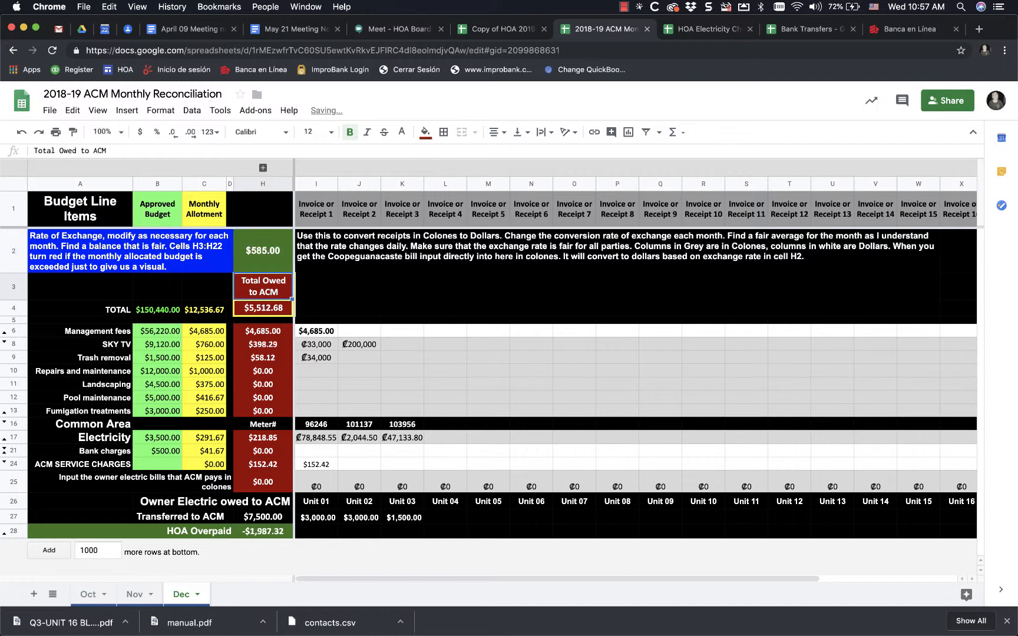
key(ctrl+z)
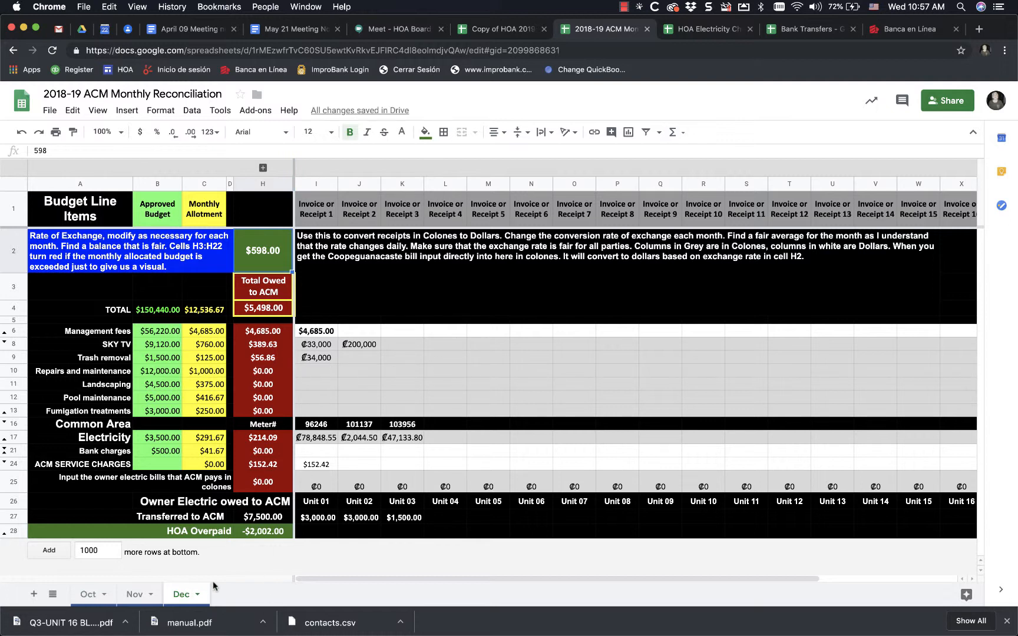
- Compare the common area electricity amounts and dollar total with the 12-18 common meter total in the HOA Electricity Charges 2018 spreadsheet
click(323, 440)
click(359, 439)
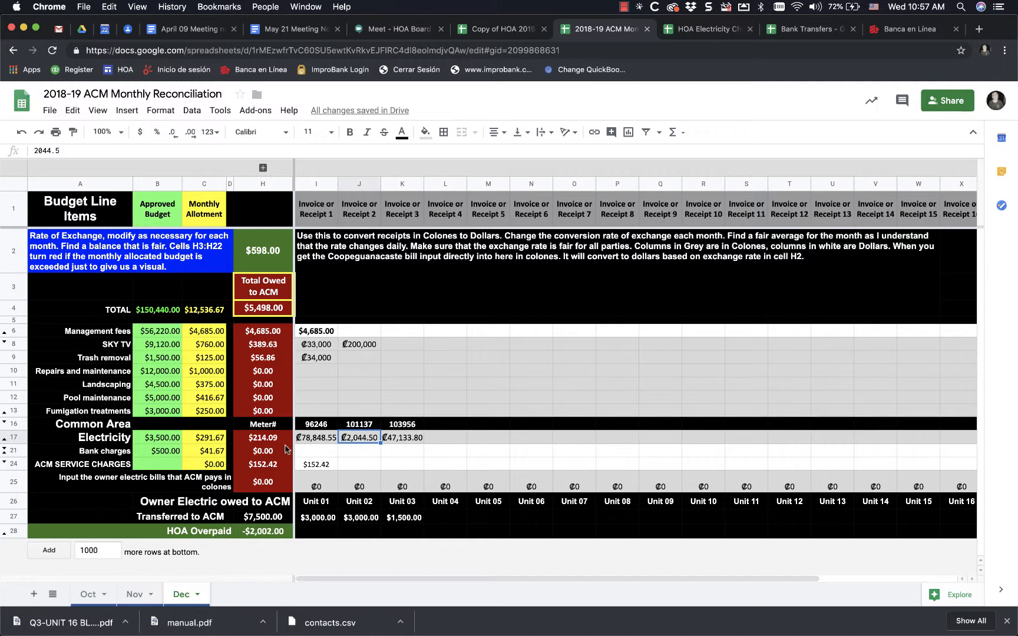
click(279, 442)
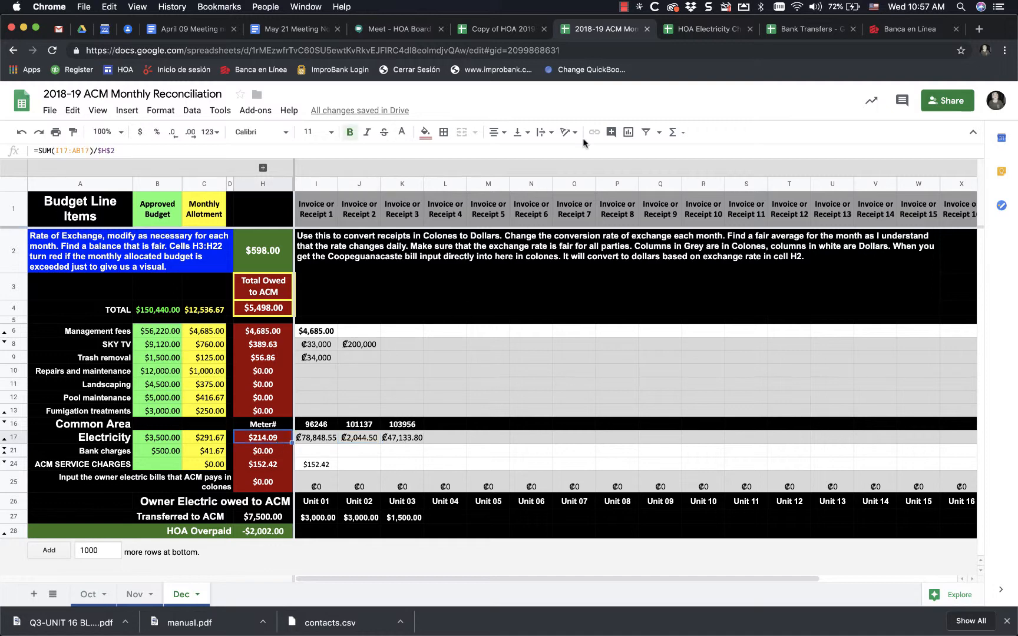
click(707, 30)
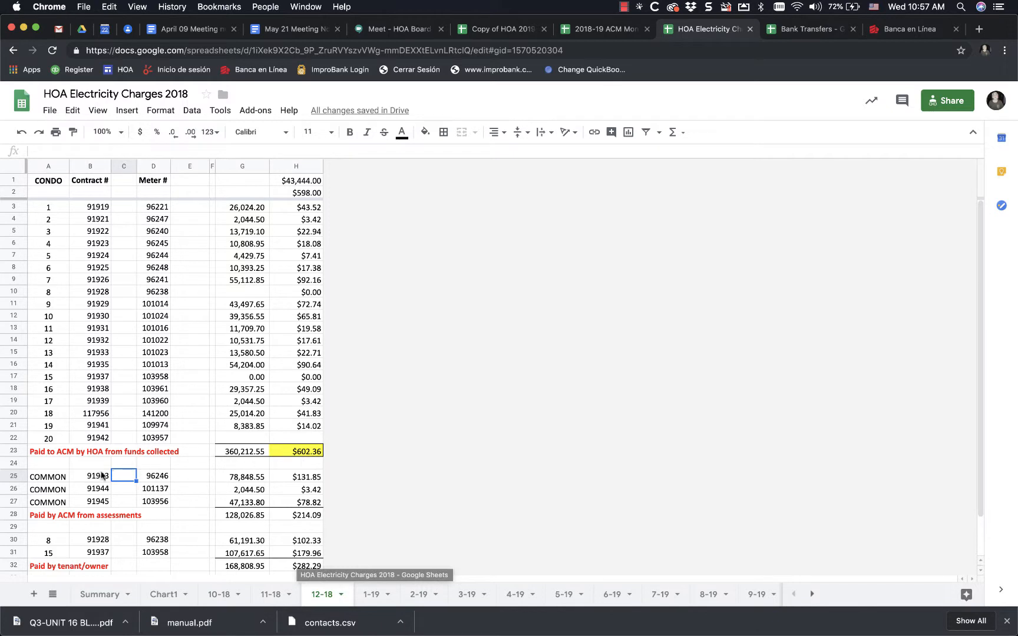
click(309, 518)
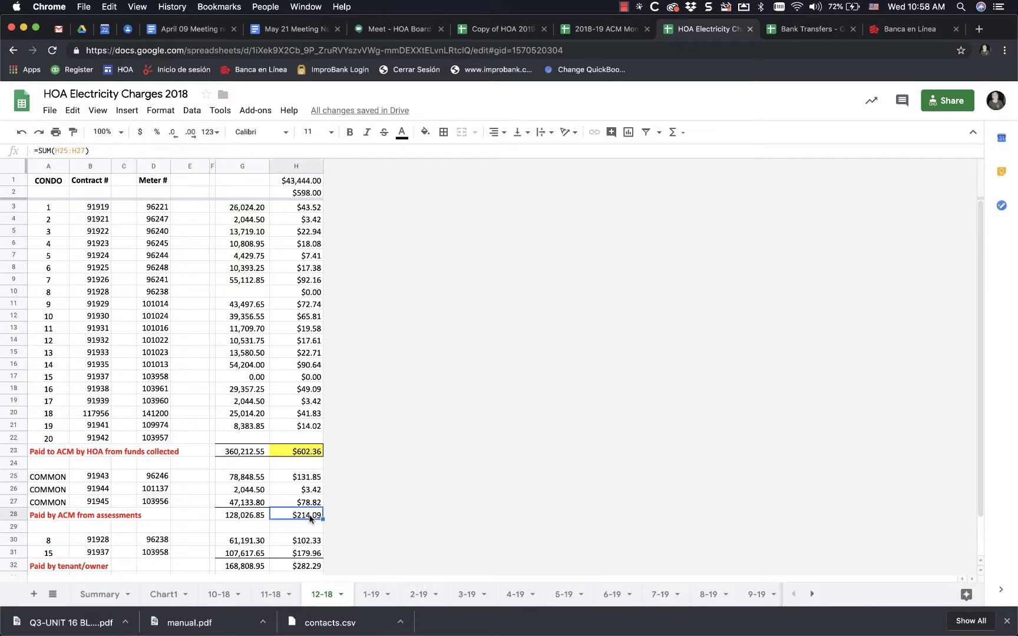
click(597, 31)
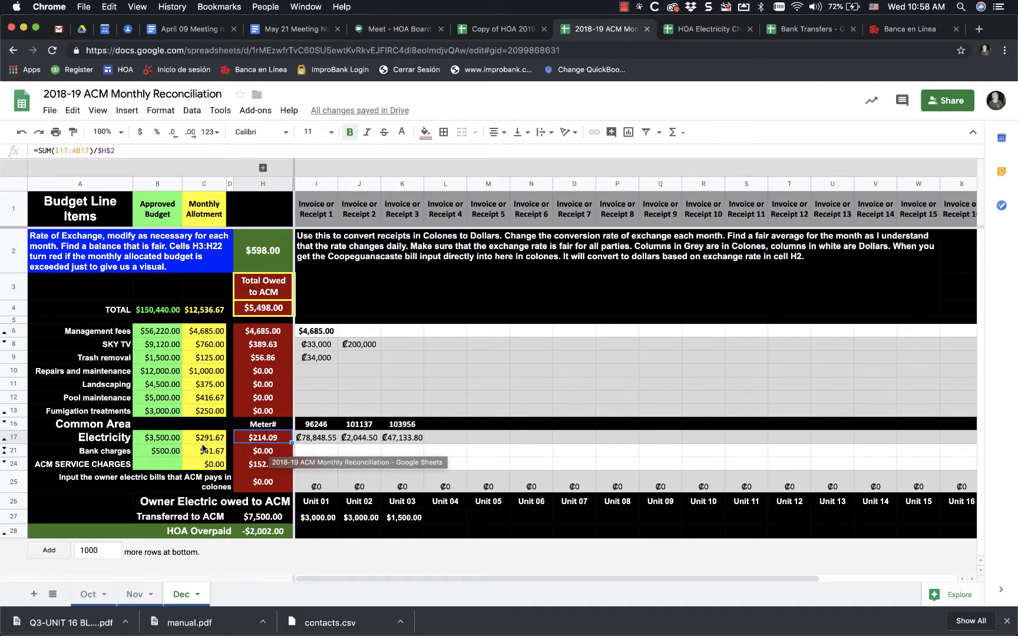
click(562, 413)
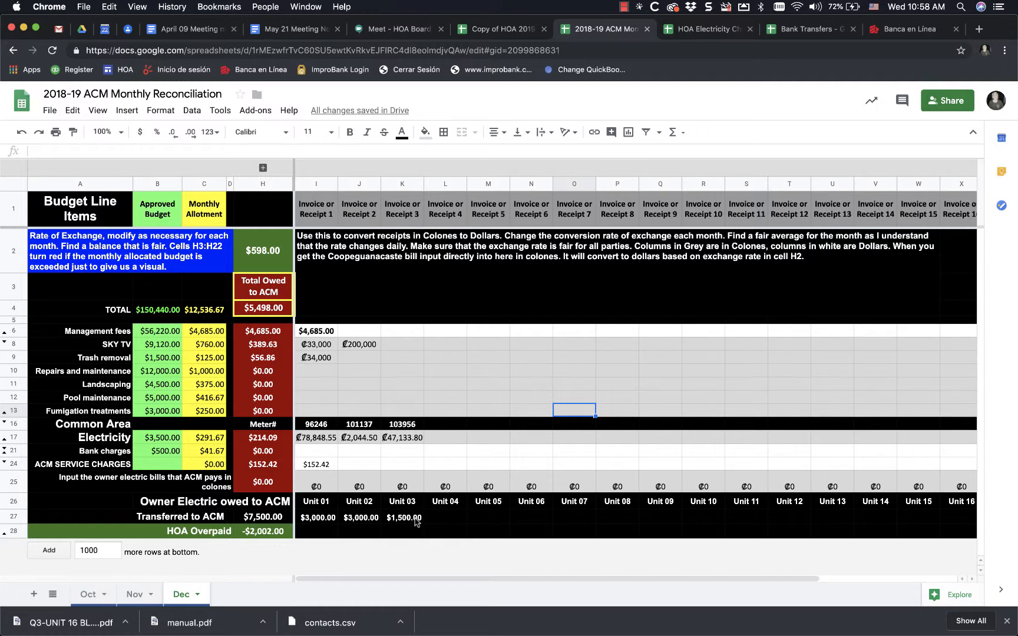
- Clear the second amount in the Transferred to ACM row, and restore it to 3000
click(365, 522)
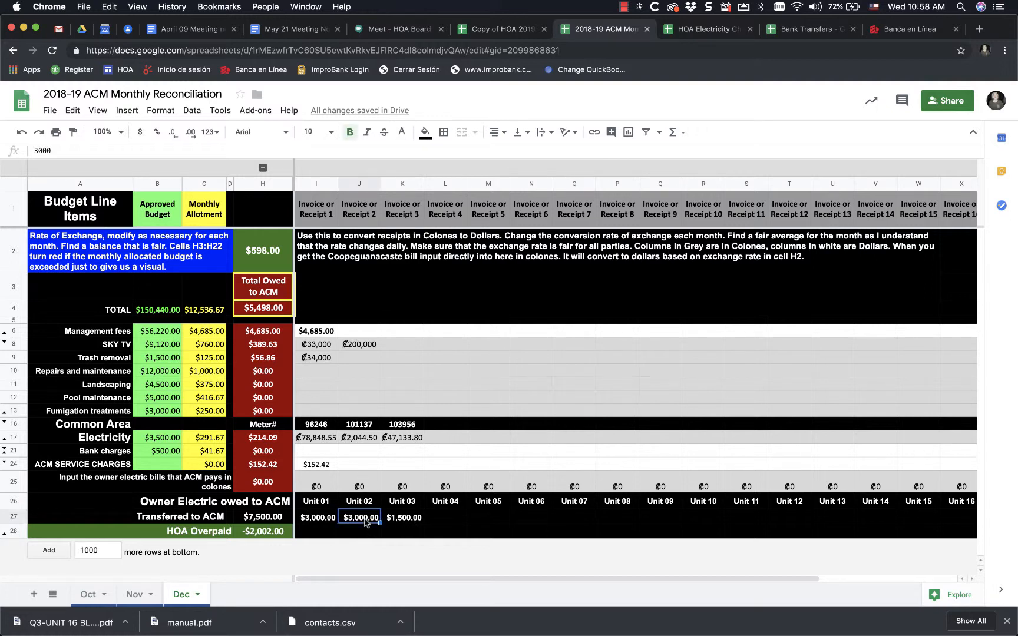
key(Delete)
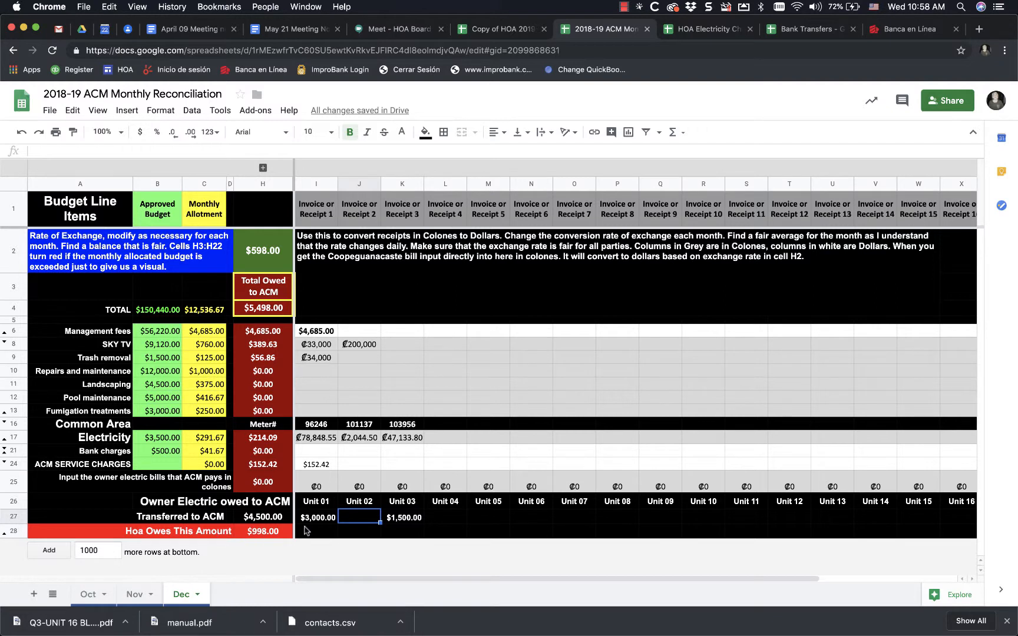
text($3,000.00)
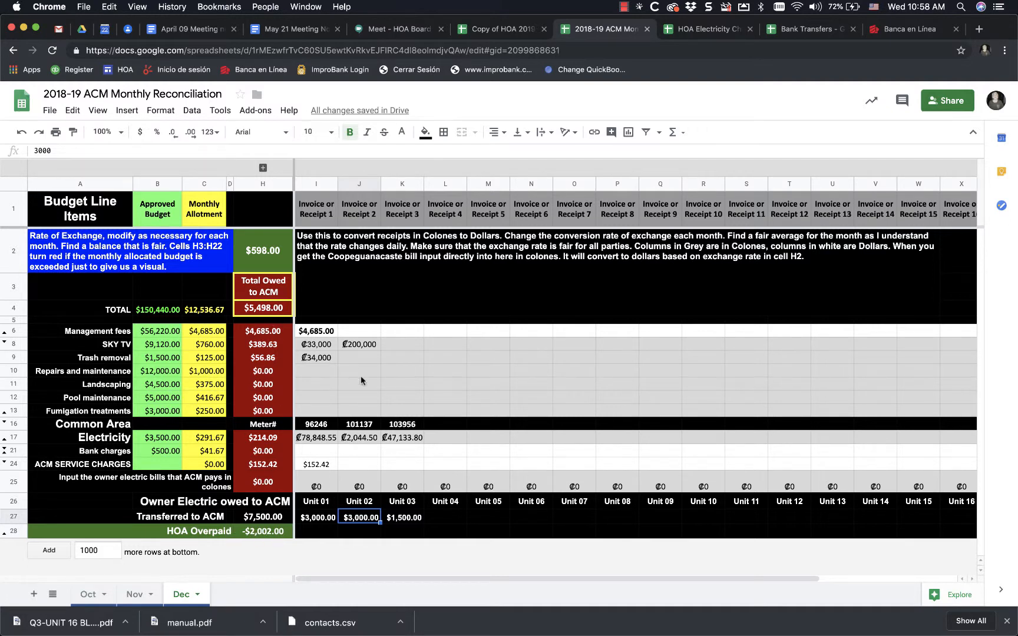
- Add two more SKY TV receipts in colones: 100000 under Invoice or Receipt 3 and 1000000 under Invoice or Receipt 4
click(396, 346)
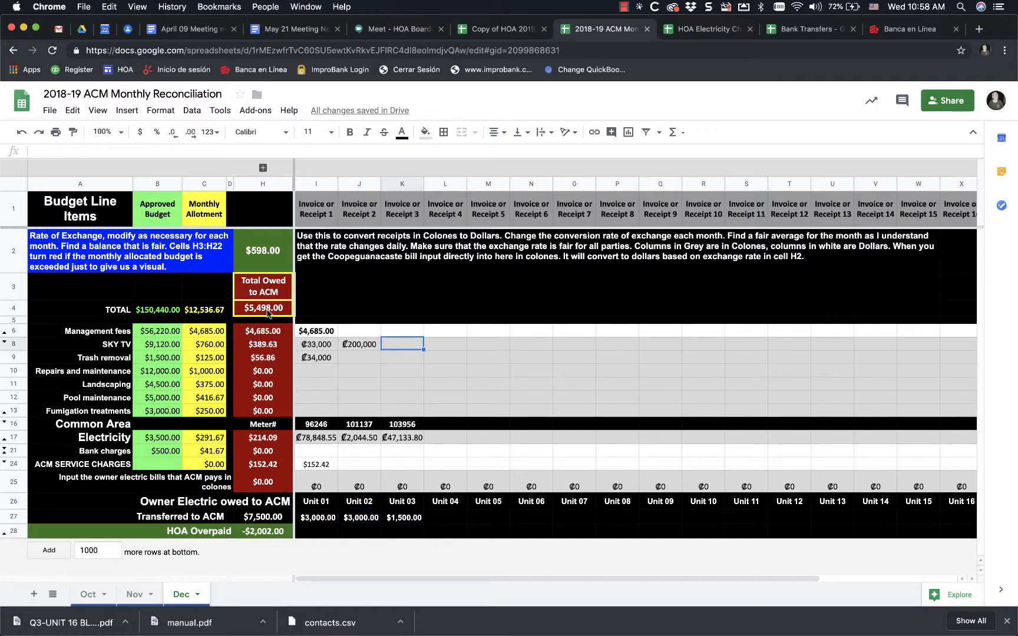
text(100000)
key(Return)
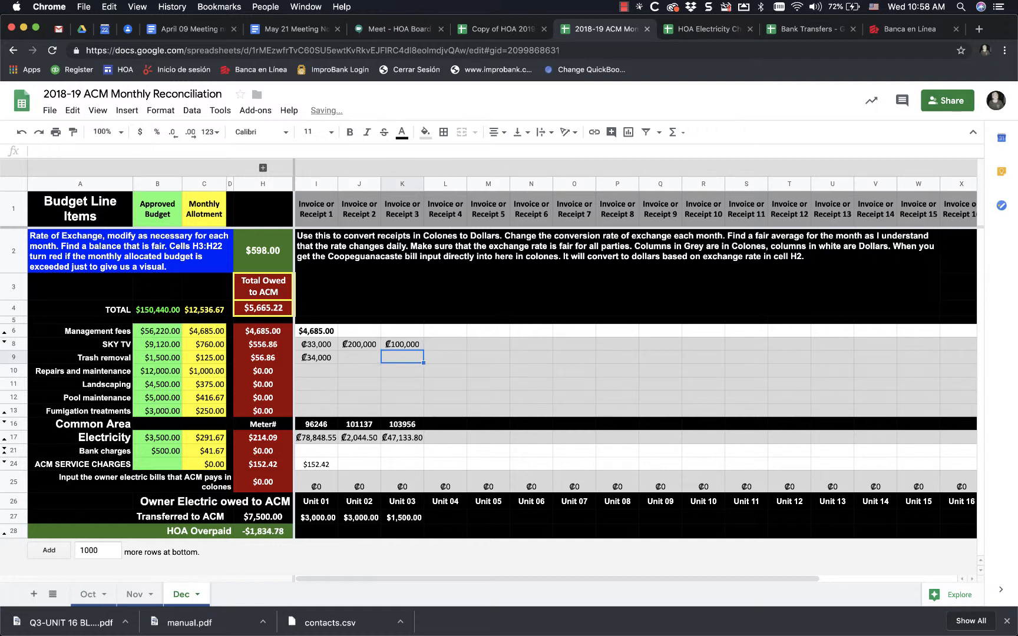
click(438, 347)
text(100)
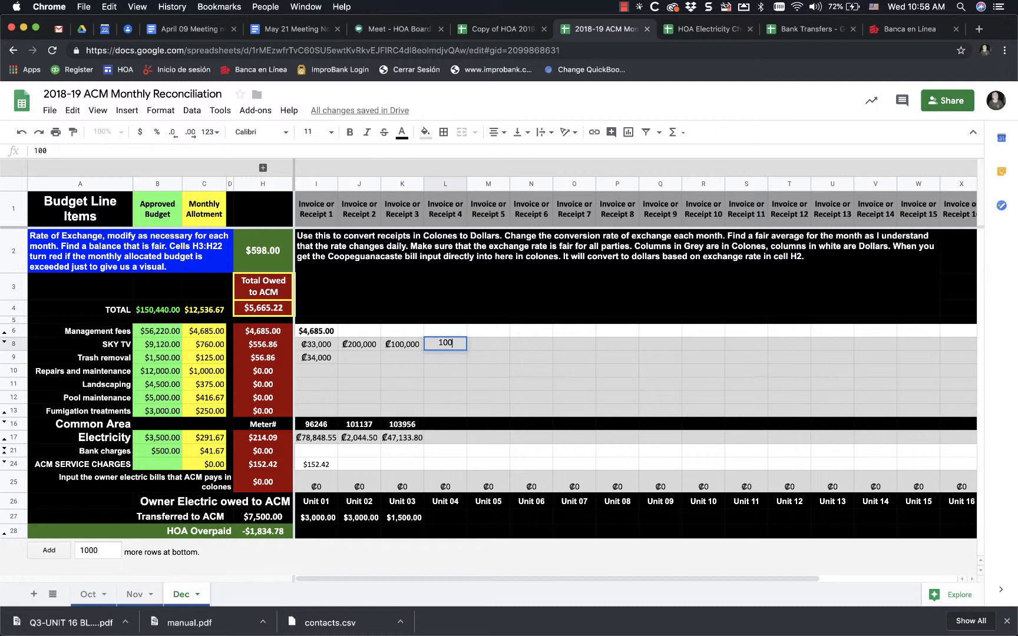
text(0000)
key(Return)
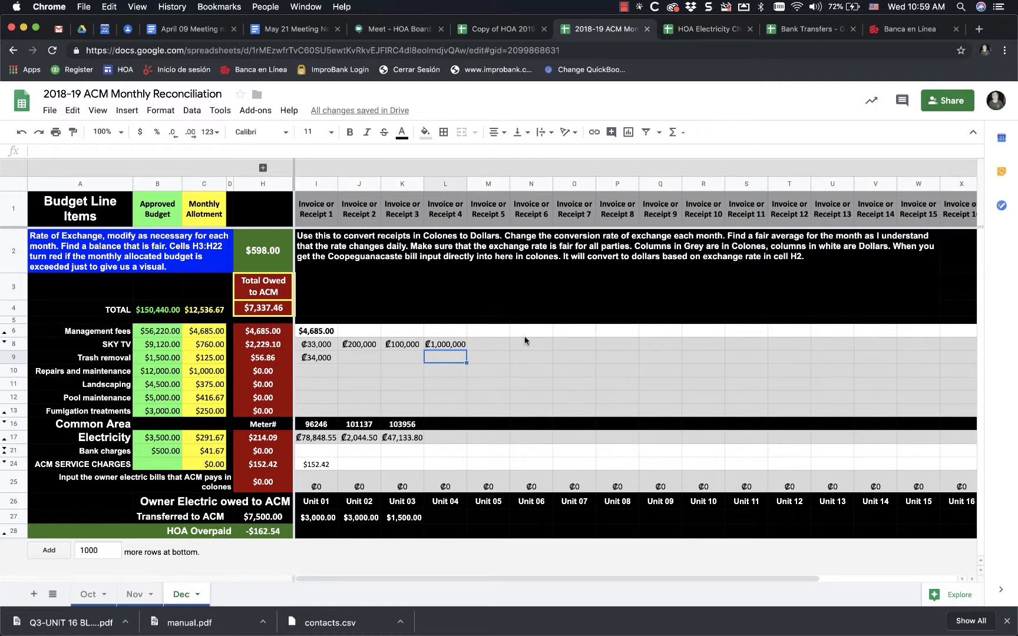
- Enter 20000 colones as the fifth SKY TV receipt, and change it to 200000
click(492, 345)
text(20000)
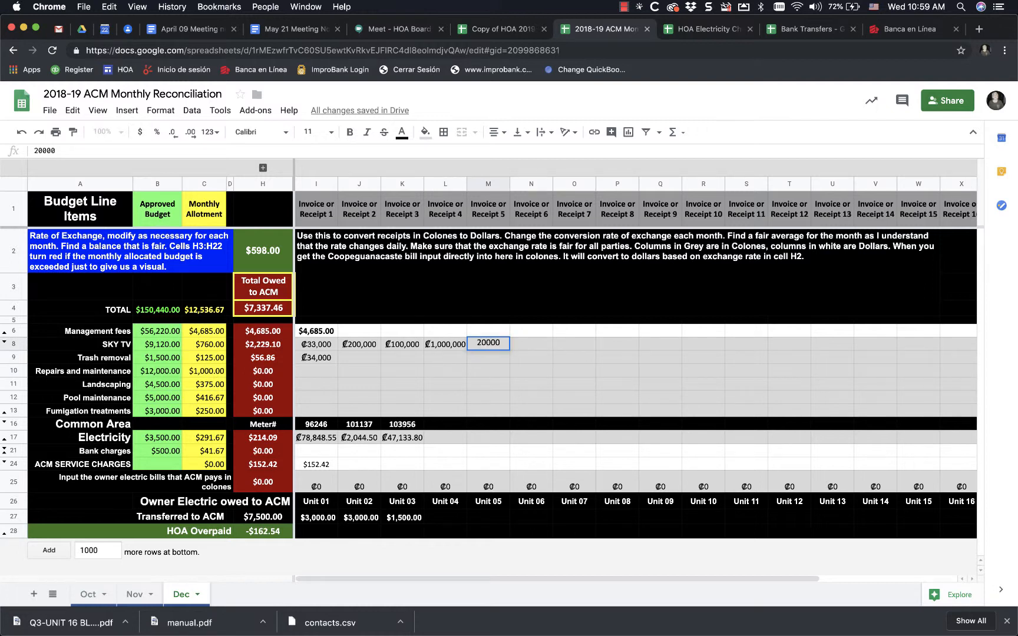
key(Return)
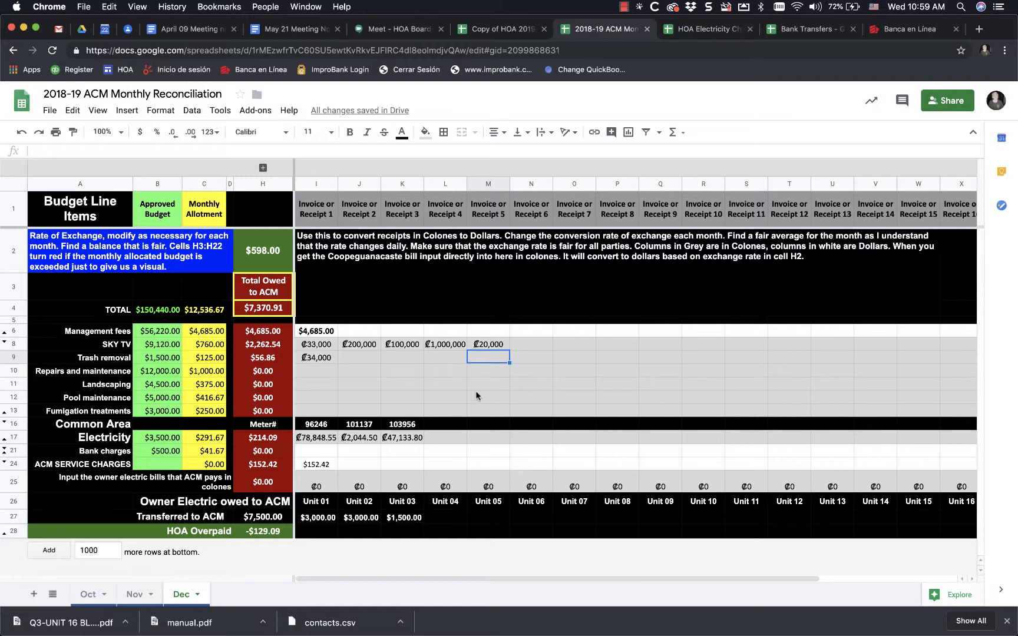
click(496, 346)
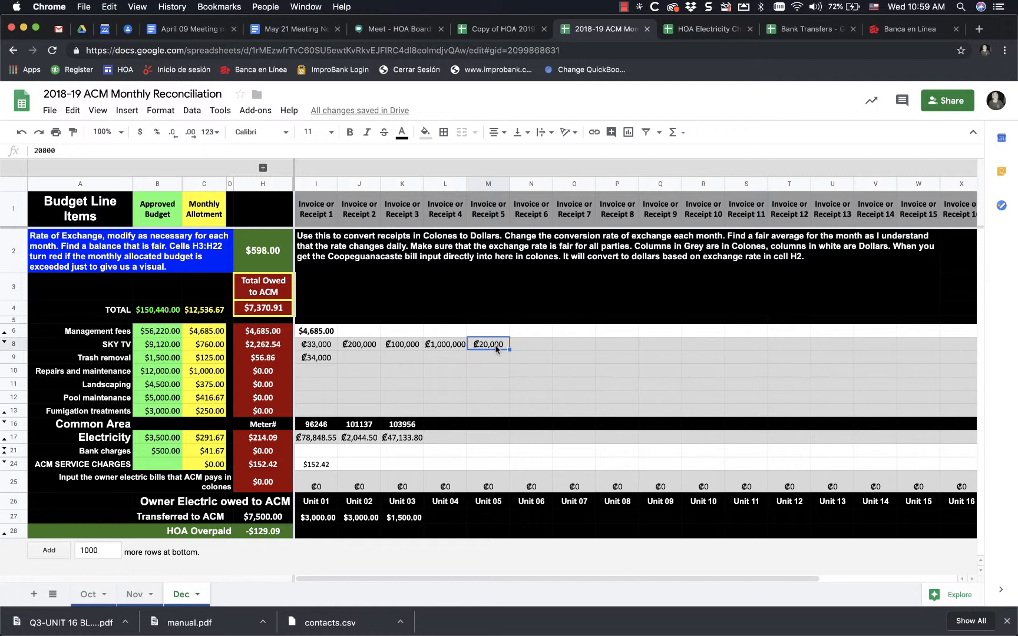
text(0)
key(BackSpace)
text(200000)
key(Return)
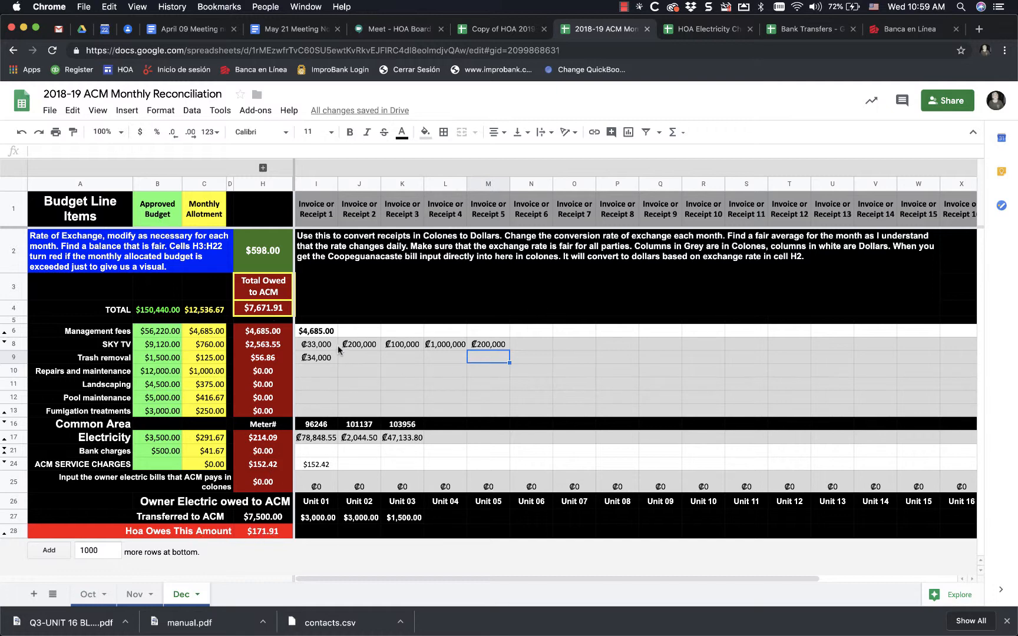
- Clear all sample receipts from the SKY TV and trash removal rows, cells I8 to M9
drag(331, 347, 482, 358)
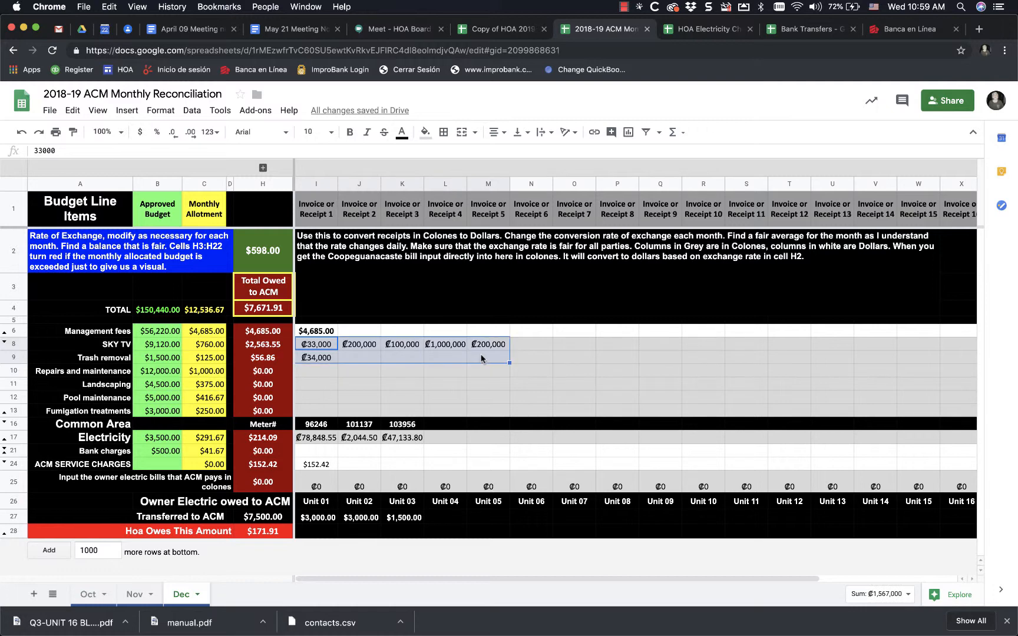
key(Delete)
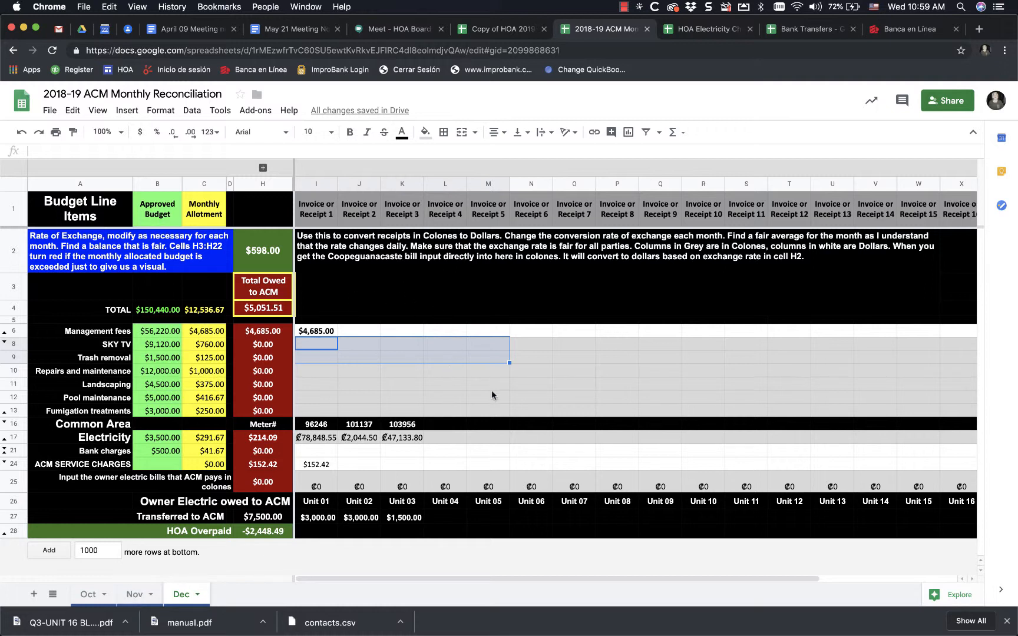
click(318, 353)
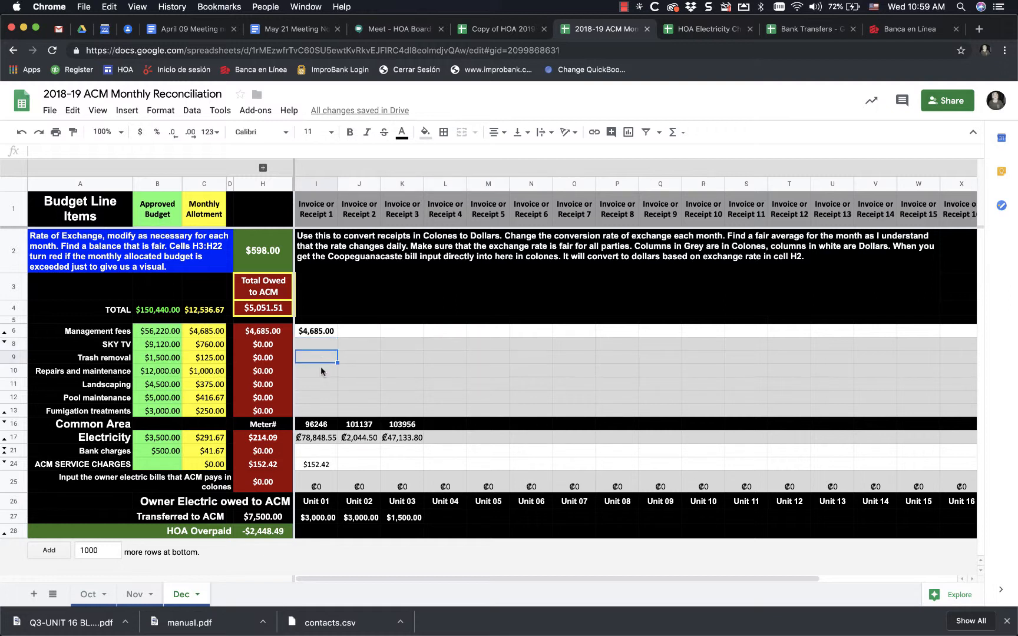
click(321, 370)
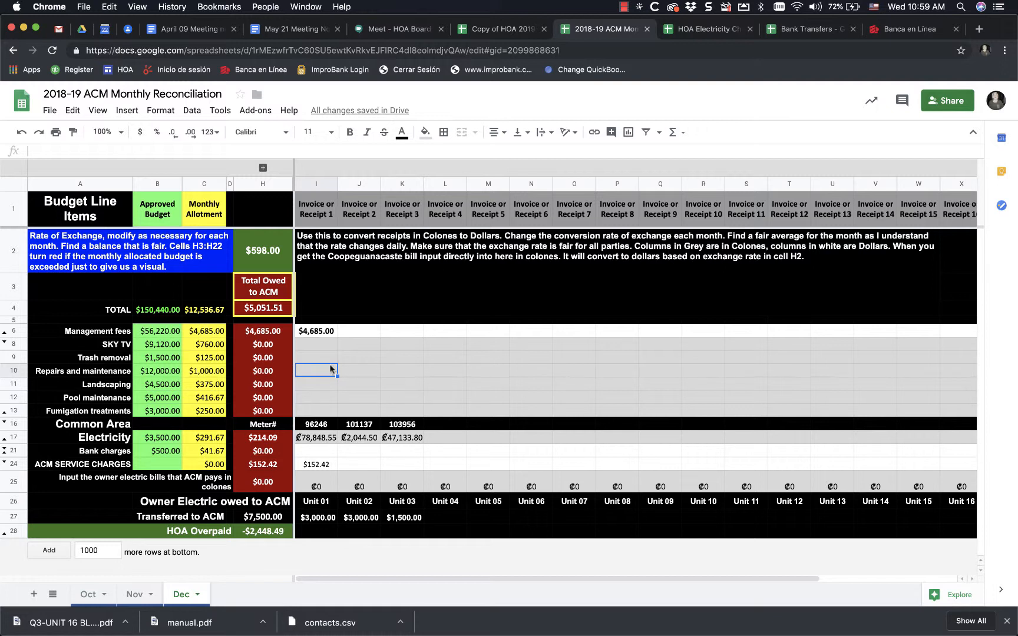
- Enter 31000 colones as the Unit 01 owner electric bill in row 25
click(153, 312)
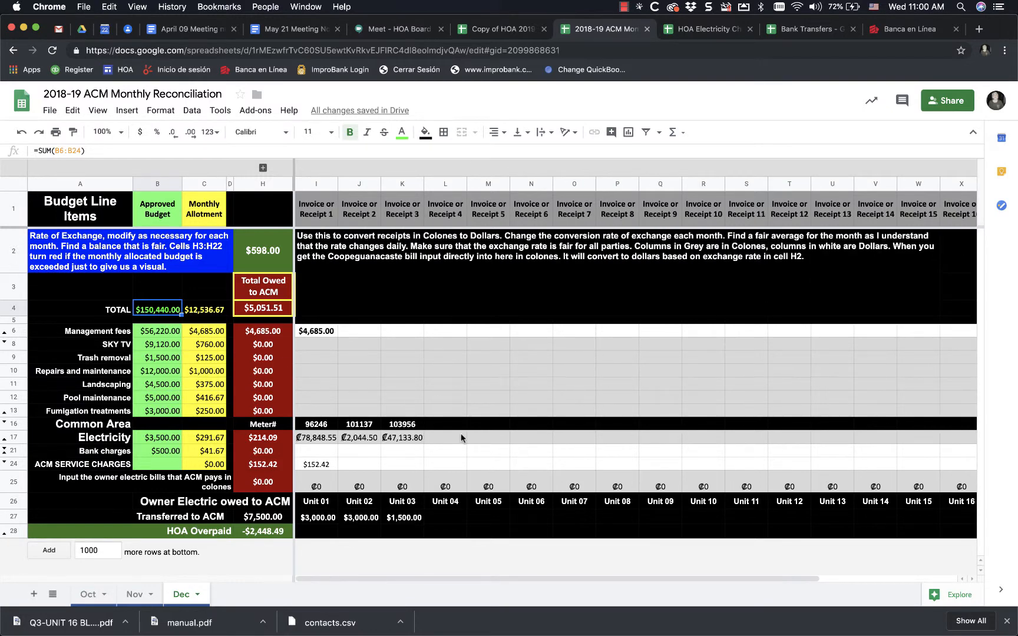
click(324, 486)
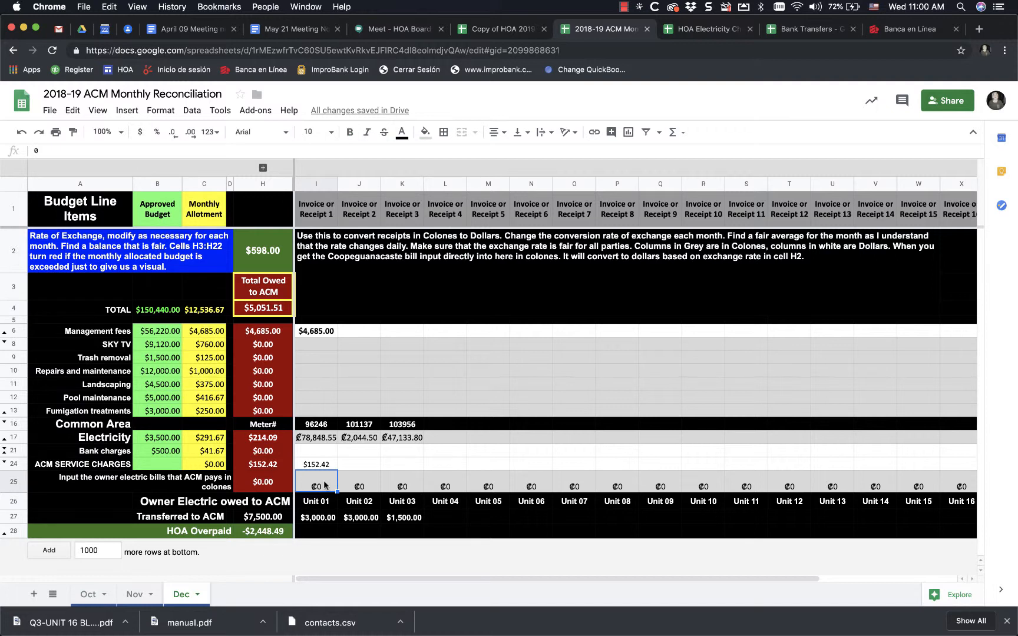
text(31000)
key(Return)
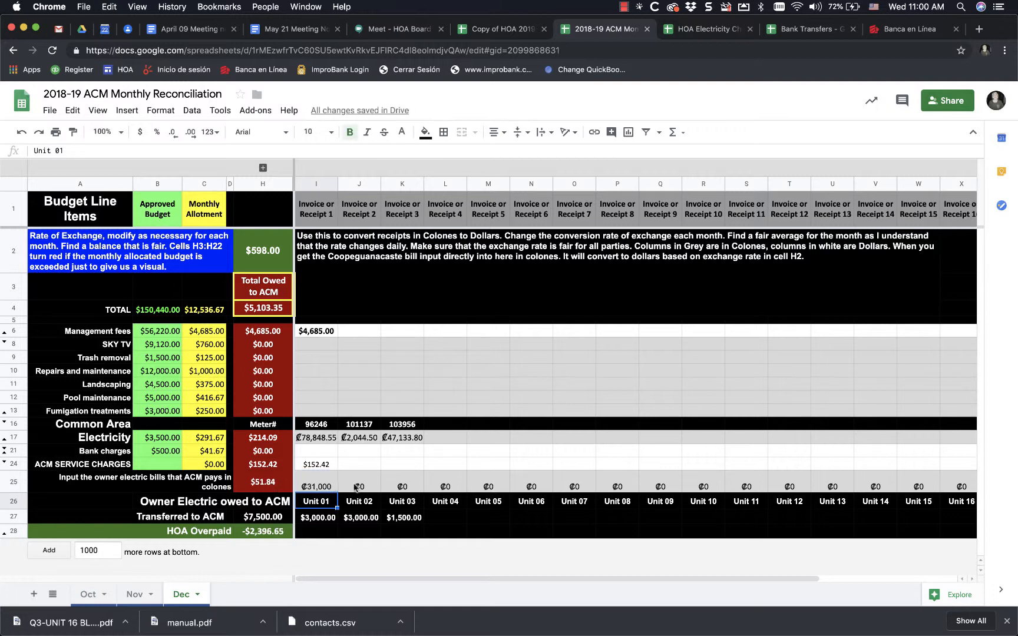
scroll(922, 487, right, 5)
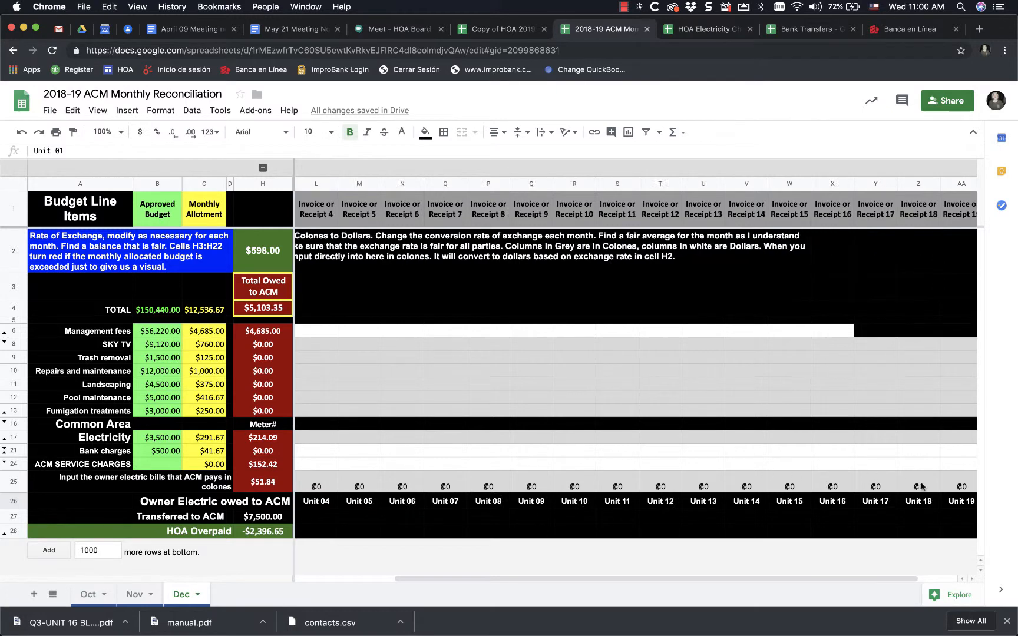
scroll(922, 487, left, 5)
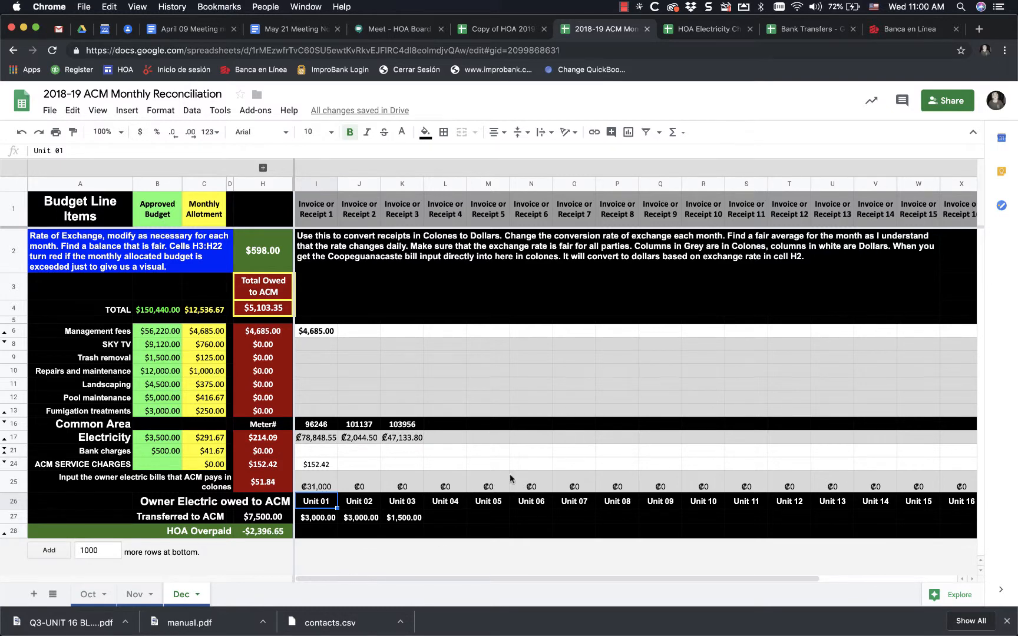
click(623, 8)
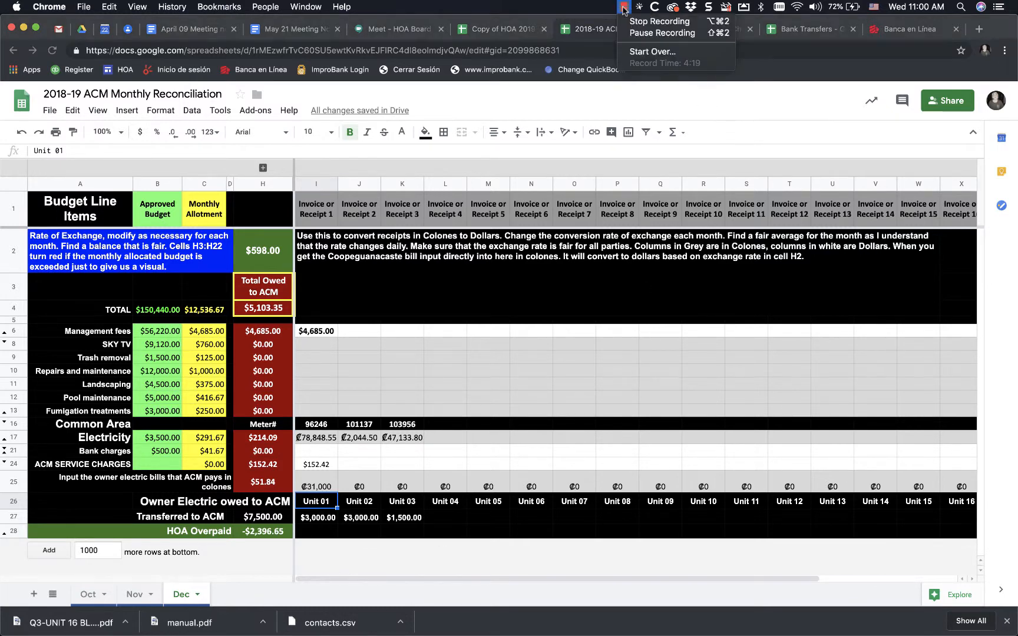